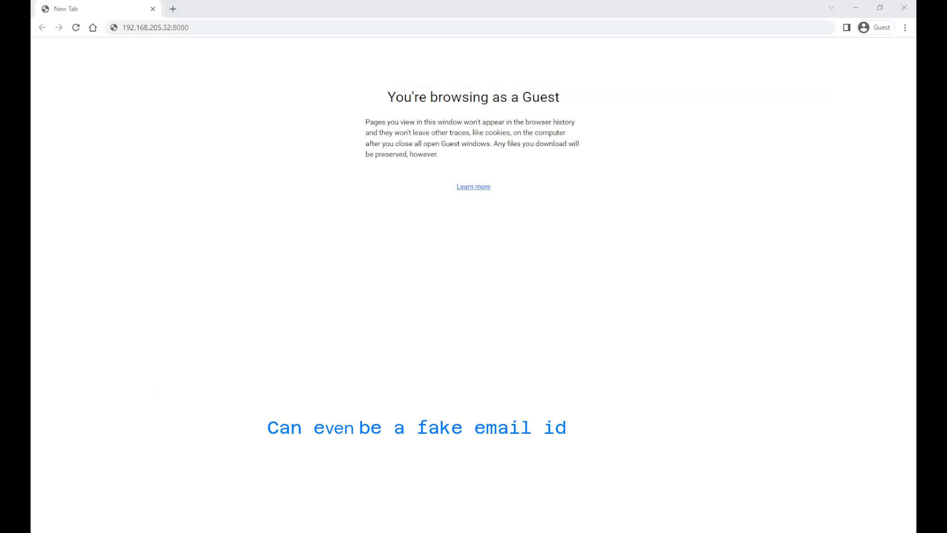
Load 192.168.205.32:8080 and copy the path of the initial admin password file from the Unlock Jenkins page
{"action": "left_click", "coordinate": [277, 25]}
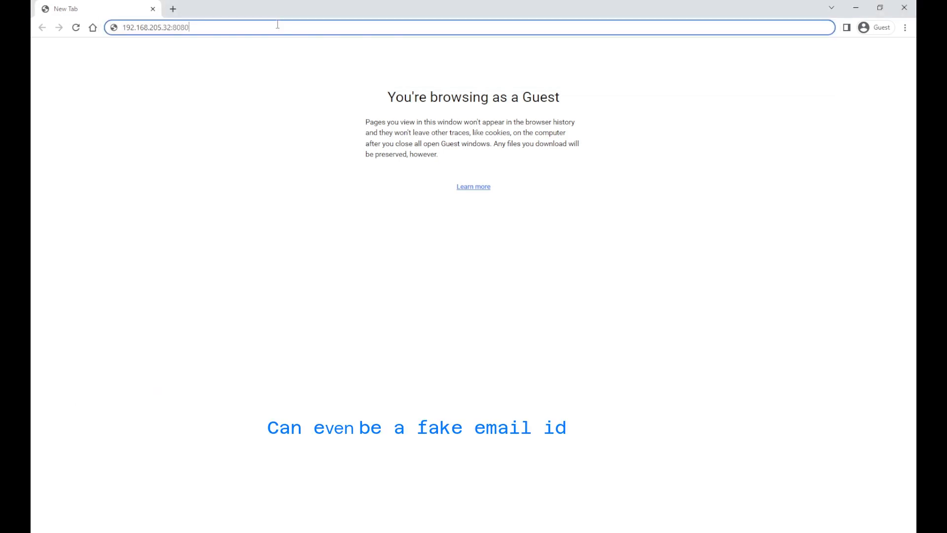
{"action": "key", "text": "Return"}
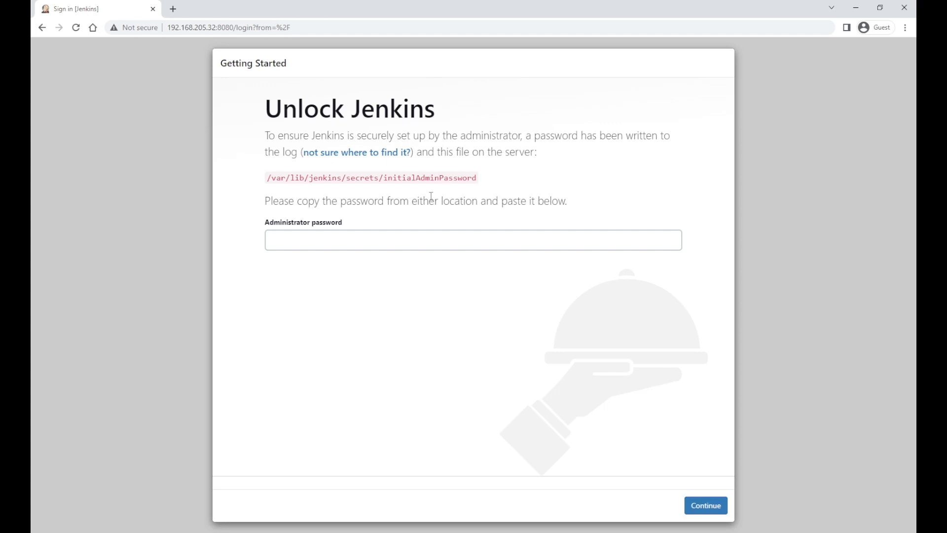
{"action": "left_click_drag", "start_coordinate": [478, 180], "coordinate": [267, 180]}
{"action": "key", "text": "ctrl+c"}
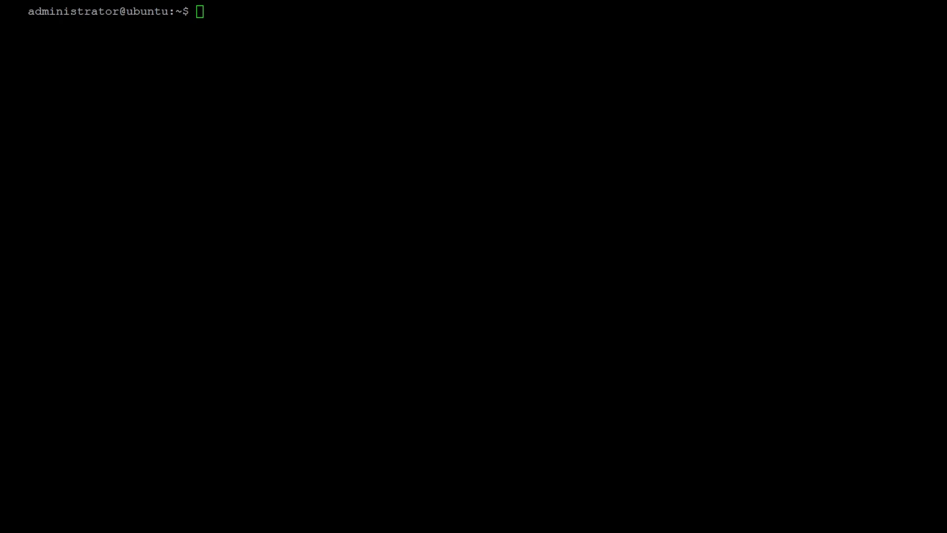
Switch to the Ubuntu terminal and try to print /var/lib/jenkins/secrets/initialAdminPassword with cat
{"action": "left_click", "coordinate": [366, 206]}
{"action": "type", "text": "cat"}
{"action": "right_click", "coordinate": [345, 118]}
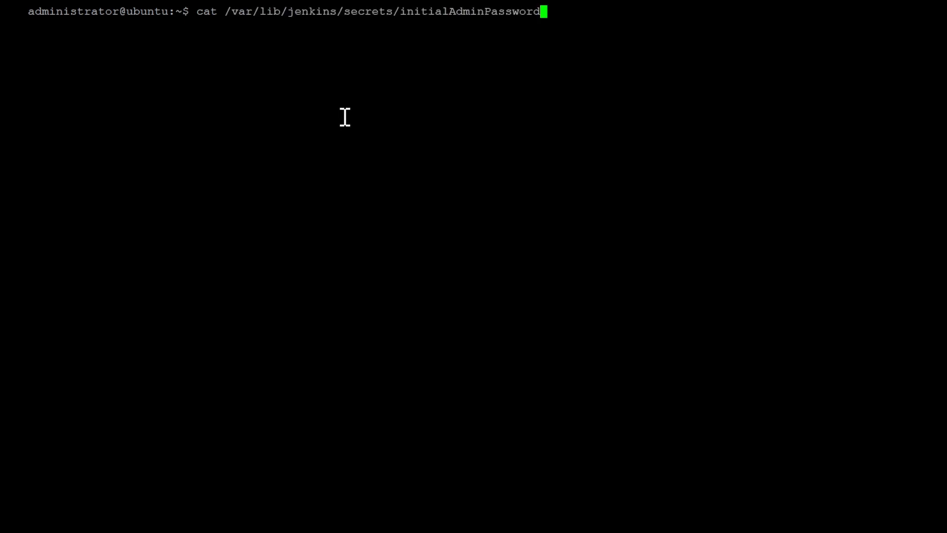
{"action": "key", "text": "Return"}
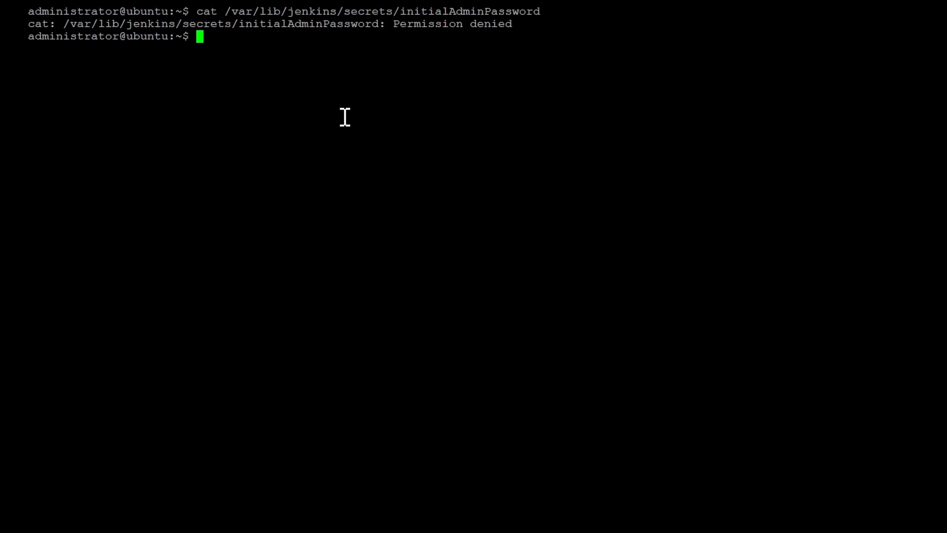
Rerun the cat command on initialAdminPassword with sudo, entering the account's sudo password
{"action": "key", "text": "Up"}
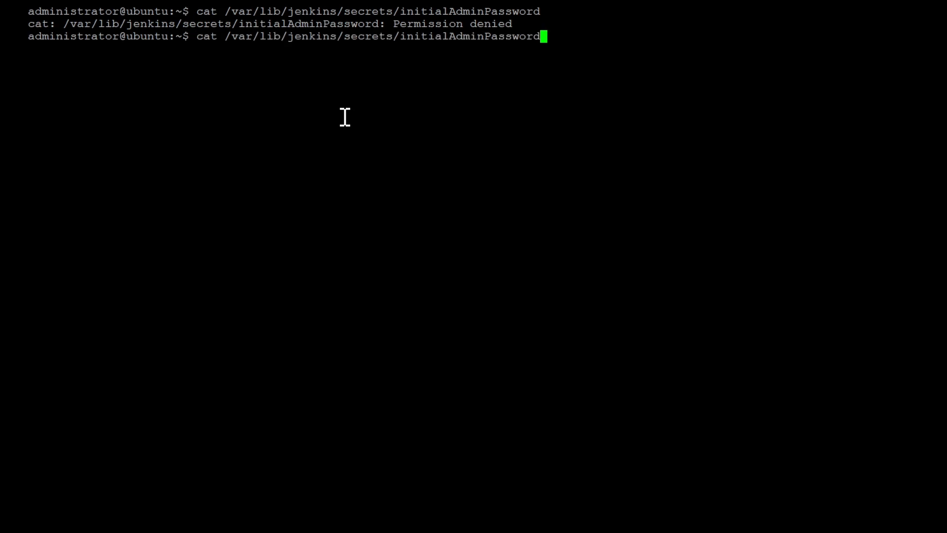
{"action": "key", "text": "Home"}
{"action": "type", "text": "sd"}
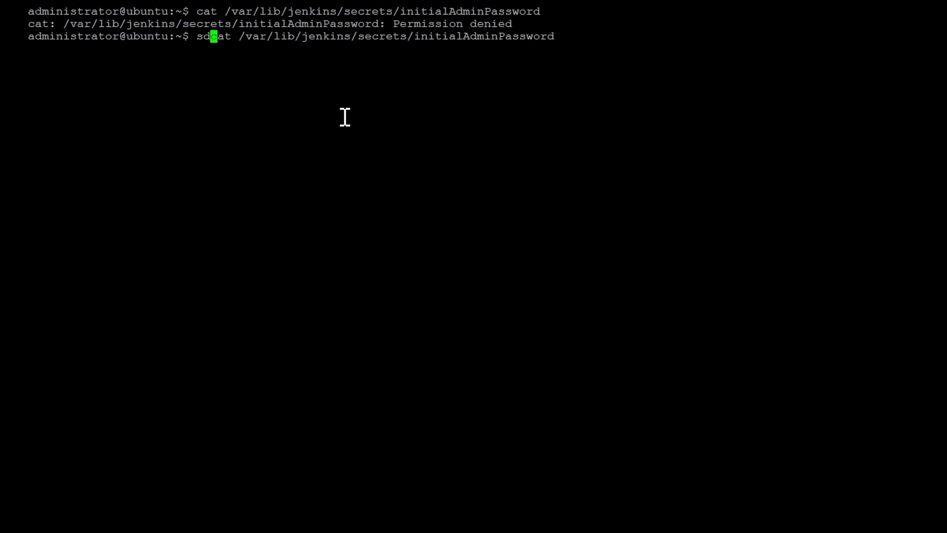
{"action": "key", "text": "BackSpace"}
{"action": "type", "text": "udo"}
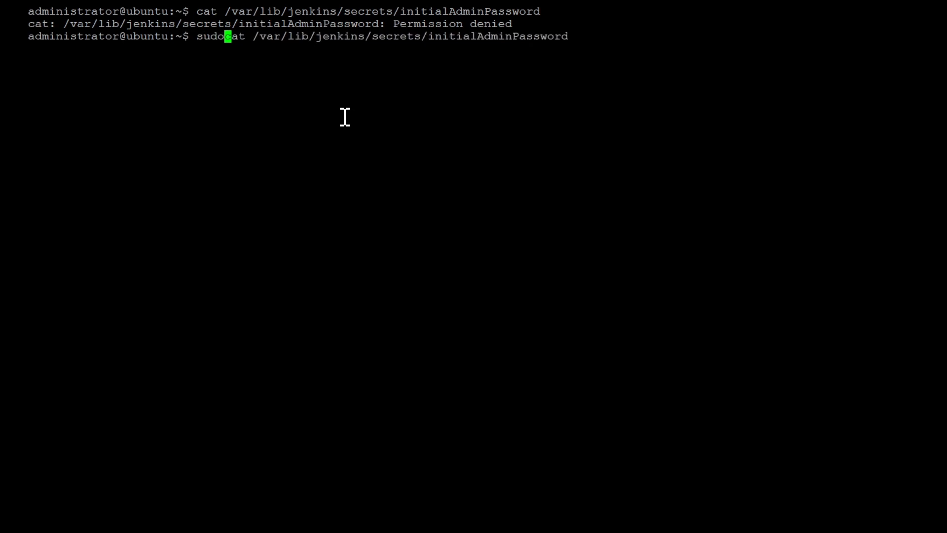
{"action": "key", "text": "Return"}
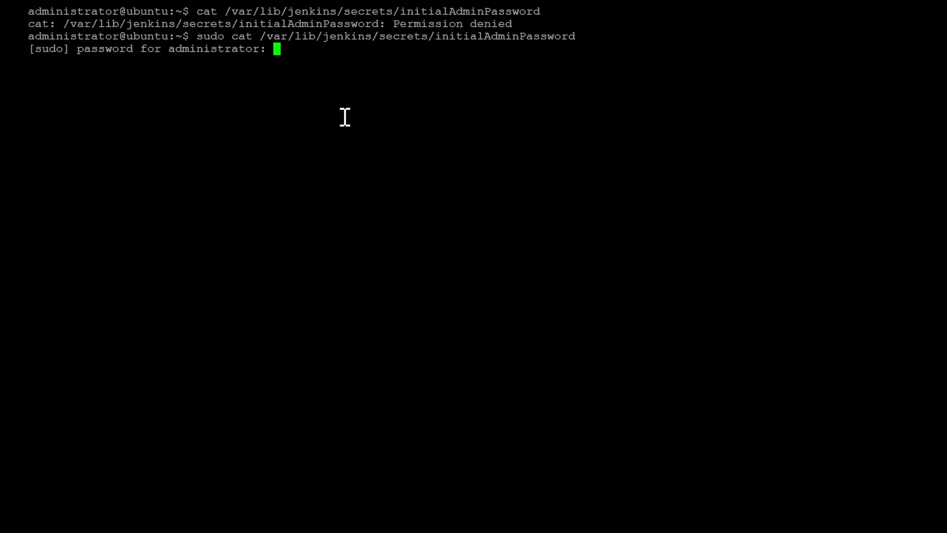
{"action": "key", "text": "Return"}
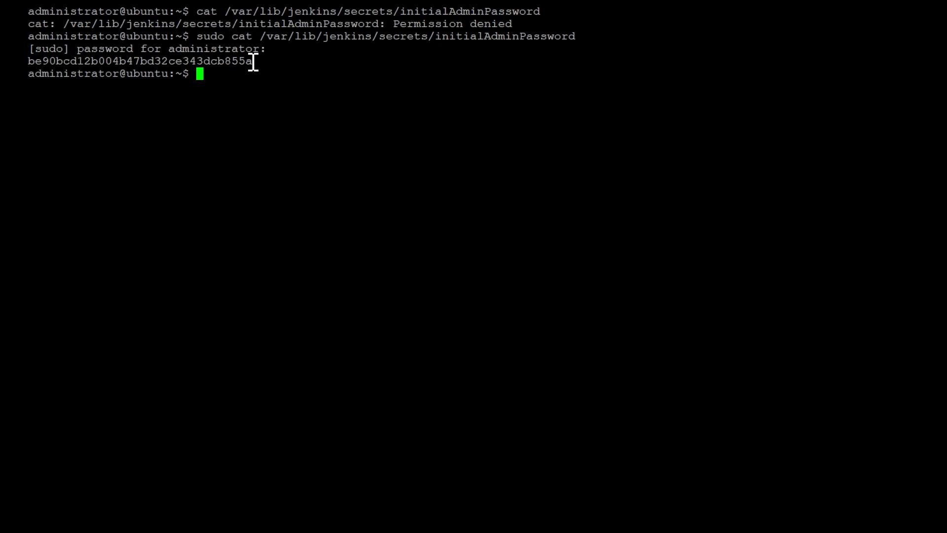
Unlock Jenkins in the browser with the administrator password copied from the terminal and install the suggested plugins
{"action": "left_click_drag", "start_coordinate": [252, 62], "coordinate": [28, 60]}
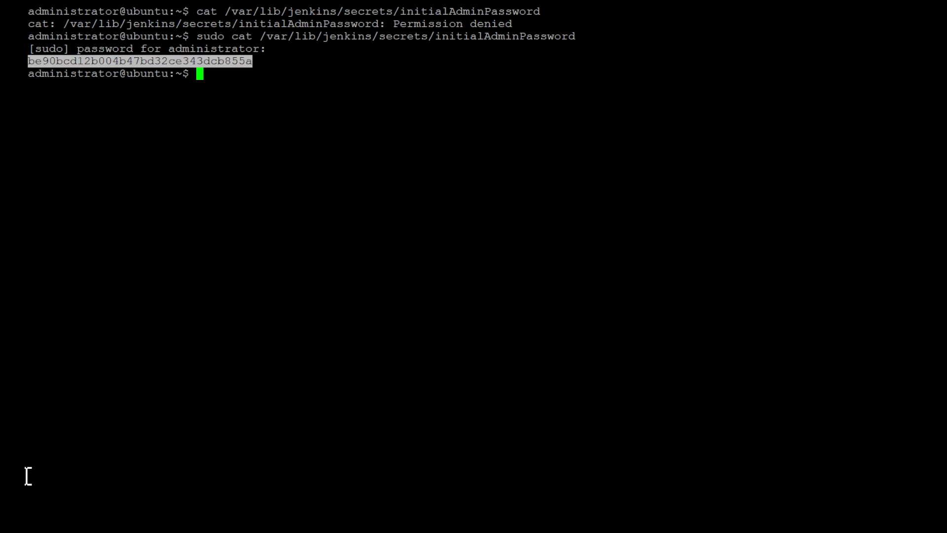
{"action": "left_click", "coordinate": [20, 523]}
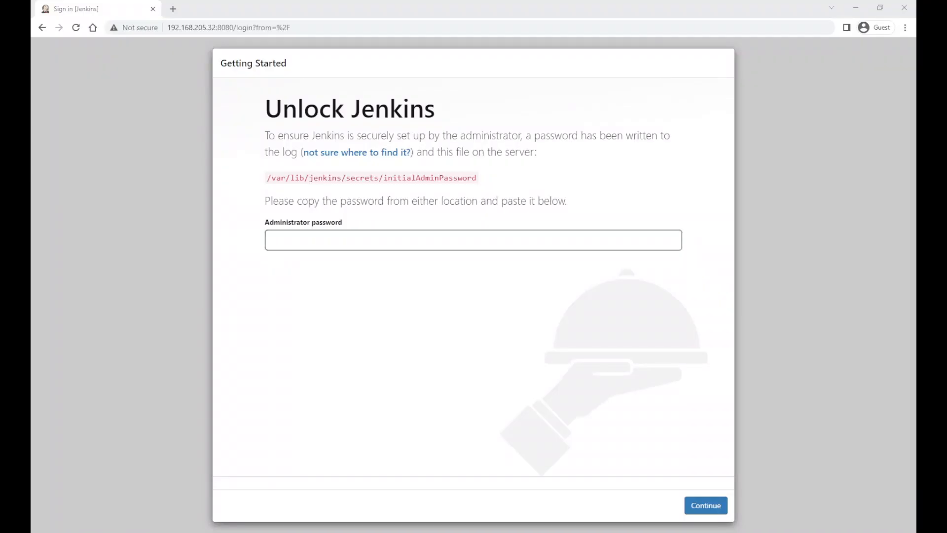
{"action": "left_click", "coordinate": [424, 241]}
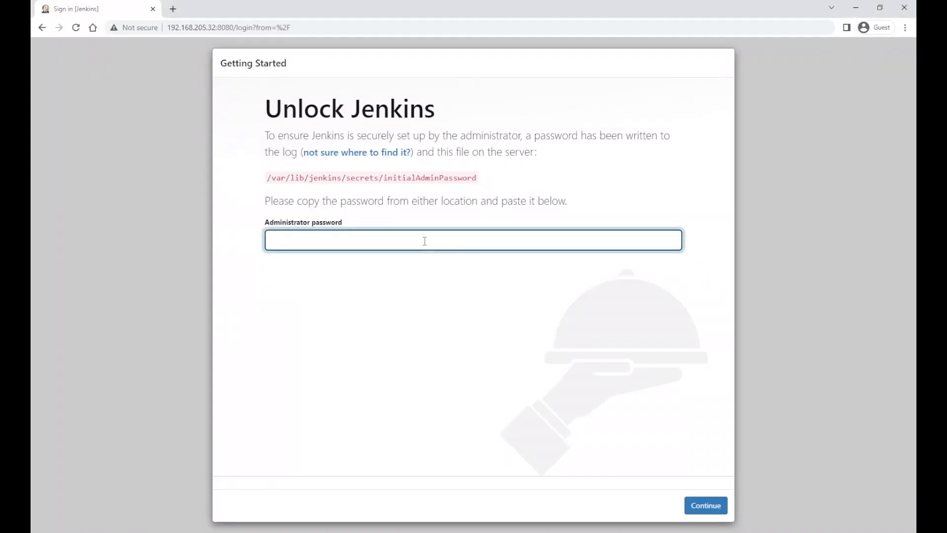
{"action": "key", "text": "ctrl+v"}
{"action": "left_click", "coordinate": [711, 508]}
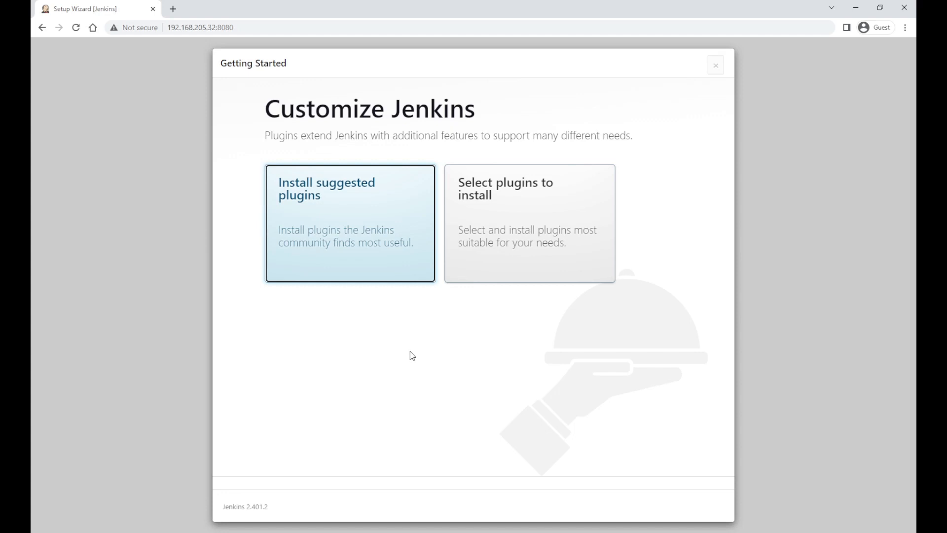
{"action": "left_click", "coordinate": [344, 226]}
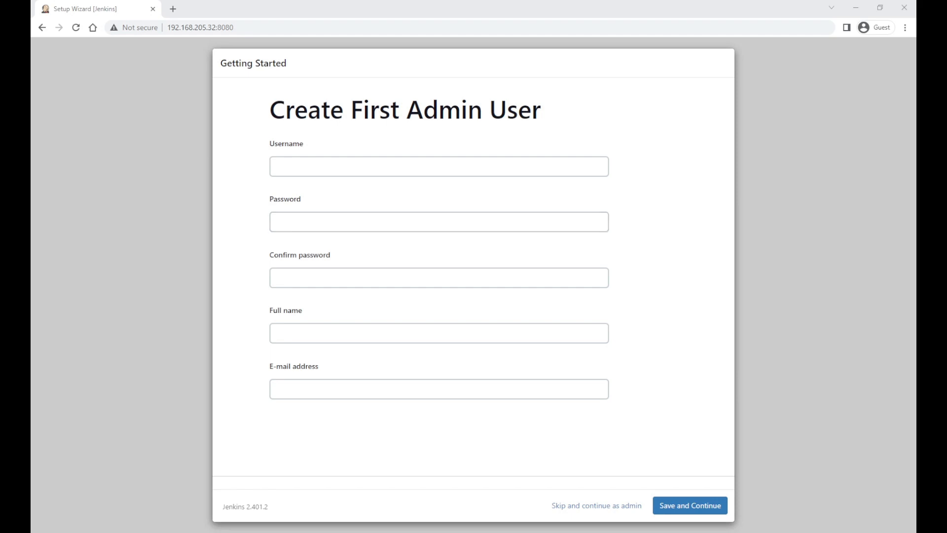
Create the first admin user with username administrator, entering and confirming the password, and filling in the full name and e-mail address
{"action": "left_click", "coordinate": [363, 167]}
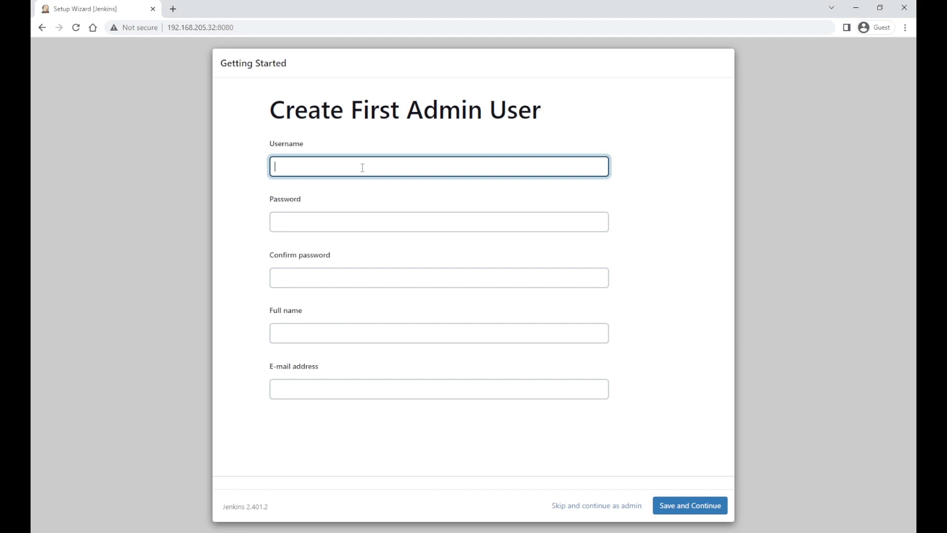
{"action": "type", "text": "administrator"}
{"action": "key", "text": "Tab"}
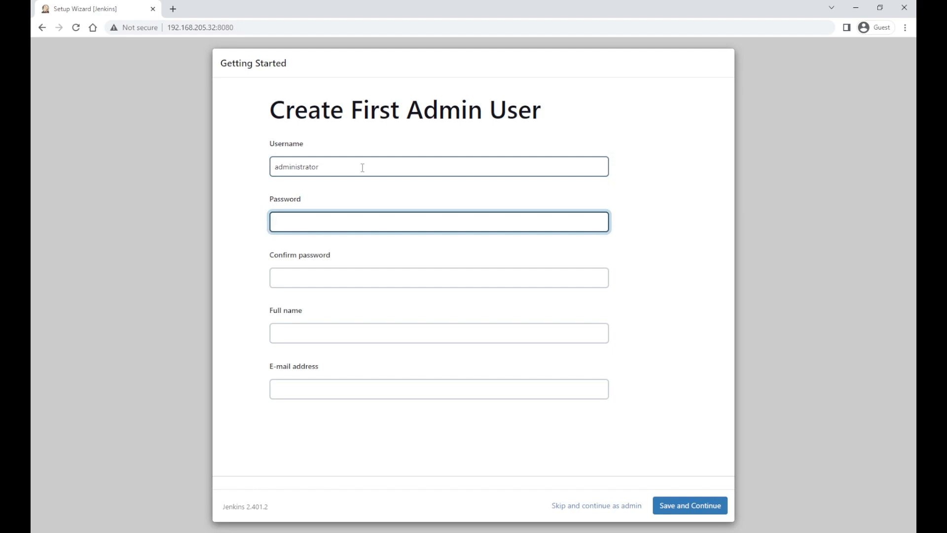
{"action": "type", "text": "•••••••••"}
{"action": "key", "text": "Tab"}
{"action": "type", "text": "•••••••••"}
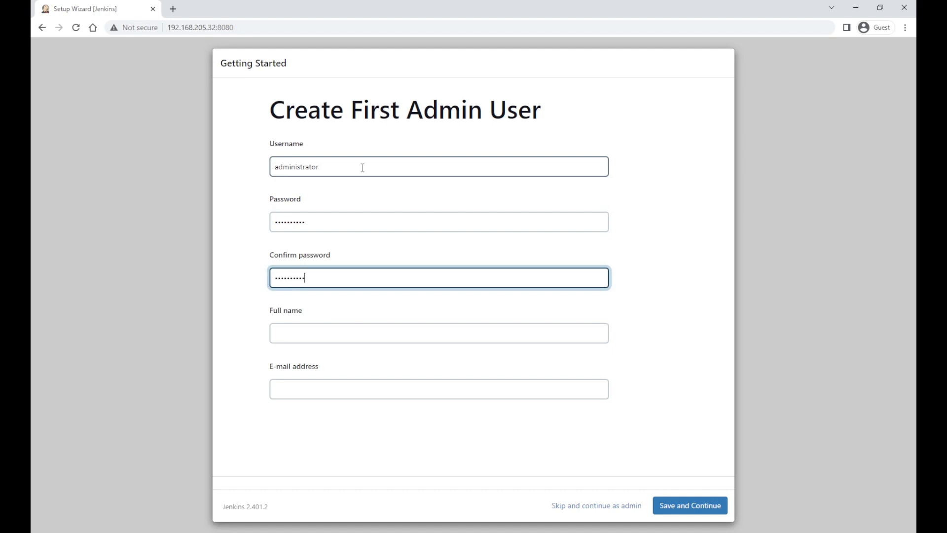
{"action": "key", "text": "Tab"}
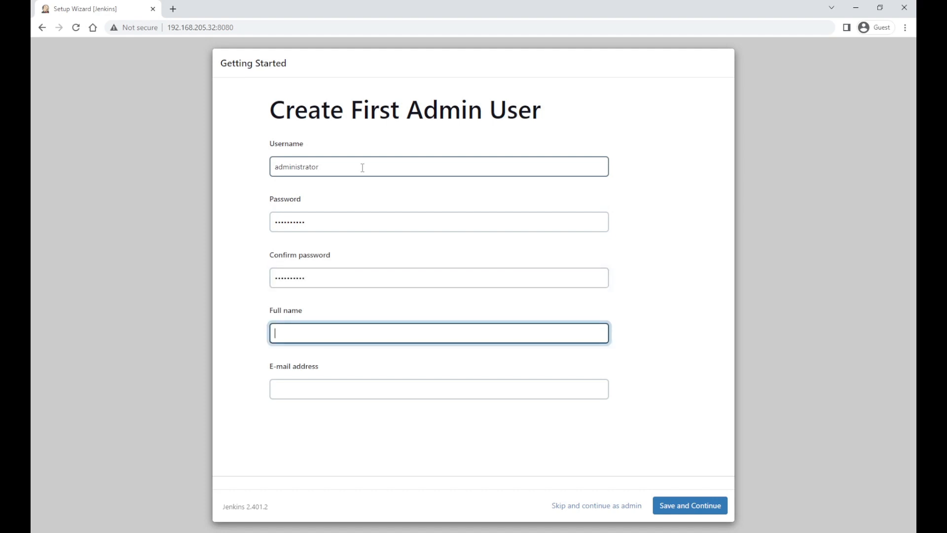
{"action": "type", "text": "Jenkins User"}
{"action": "left_click", "coordinate": [288, 390]}
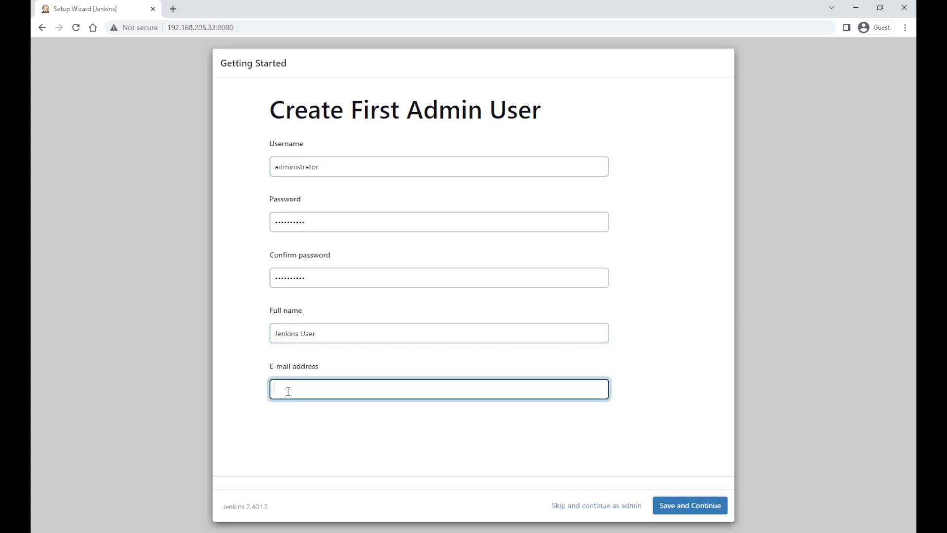
{"action": "type", "text": "jenkins.user@example.com"}
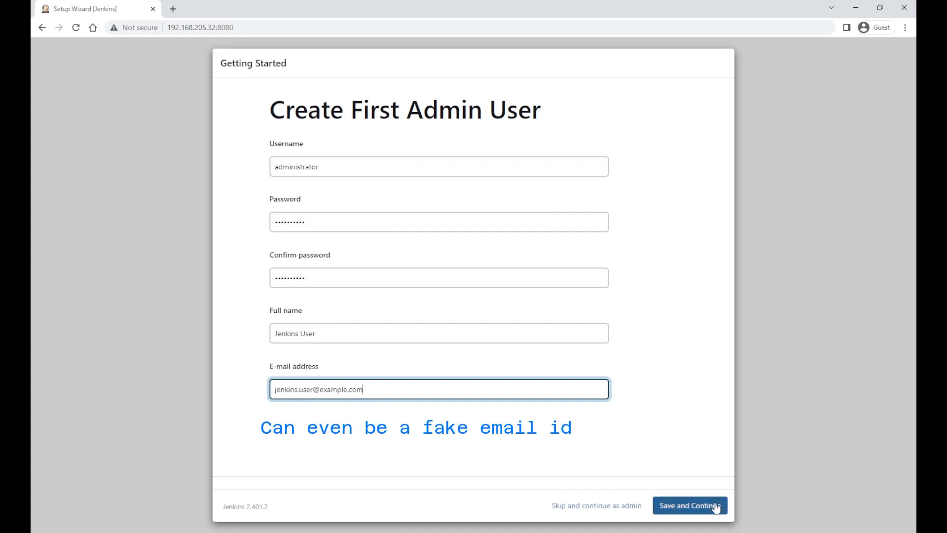
{"action": "left_click", "coordinate": [694, 511]}
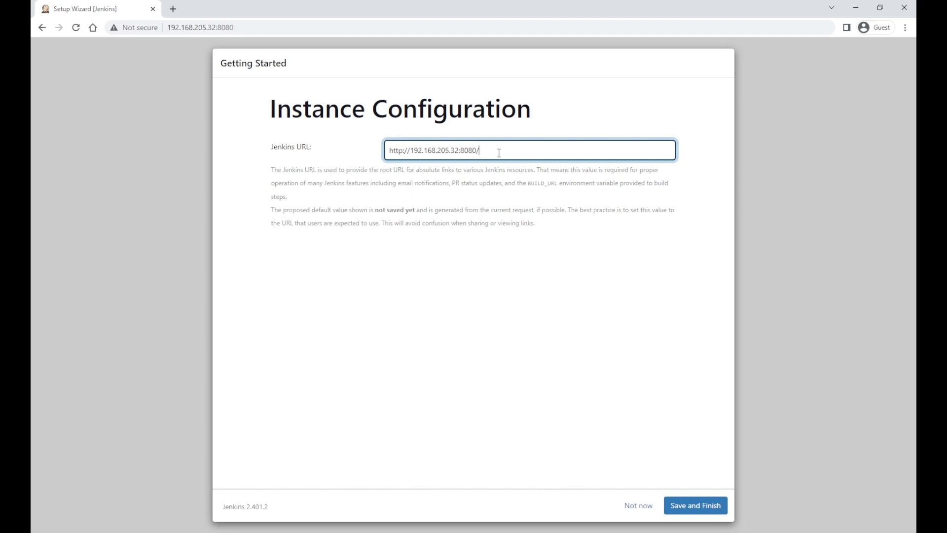
{"action": "left_click_drag", "start_coordinate": [480, 150], "coordinate": [391, 151]}
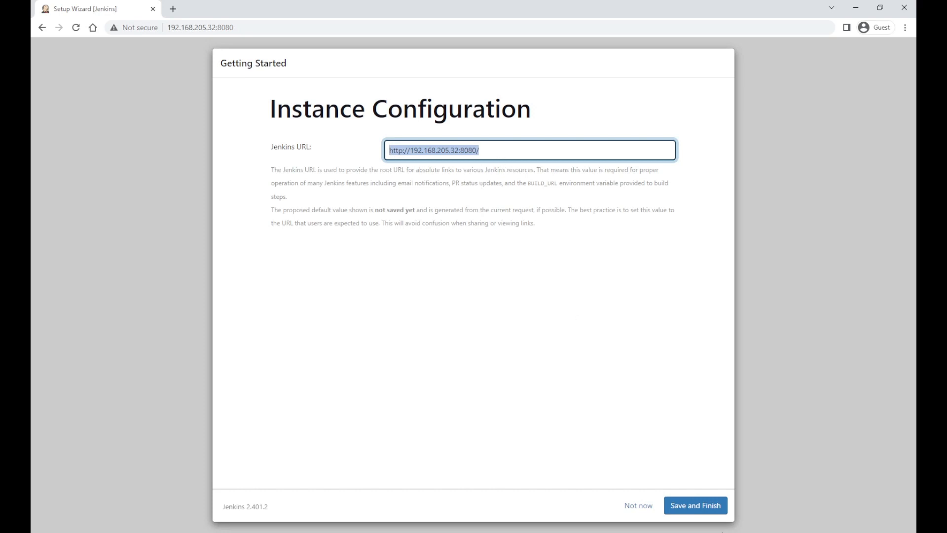
{"action": "left_click", "coordinate": [708, 510]}
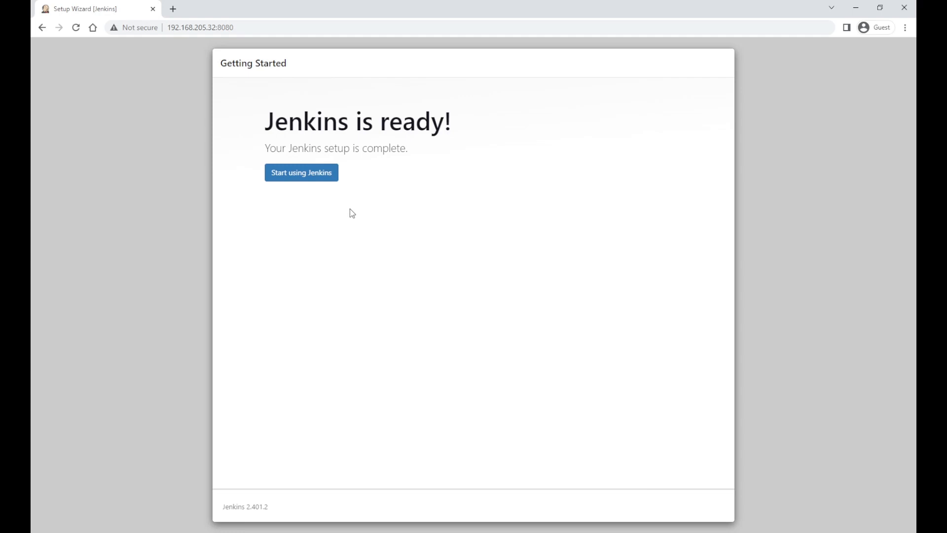
{"action": "left_click", "coordinate": [302, 178]}
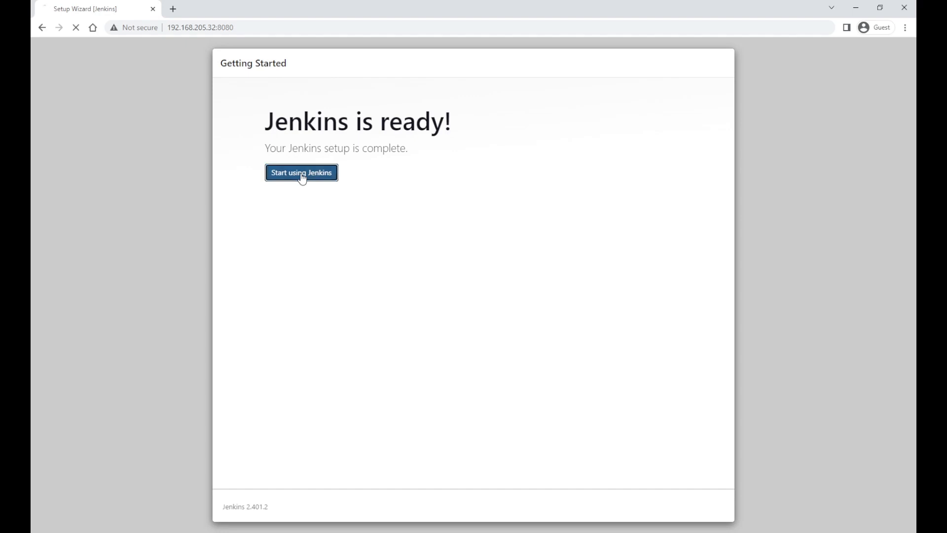